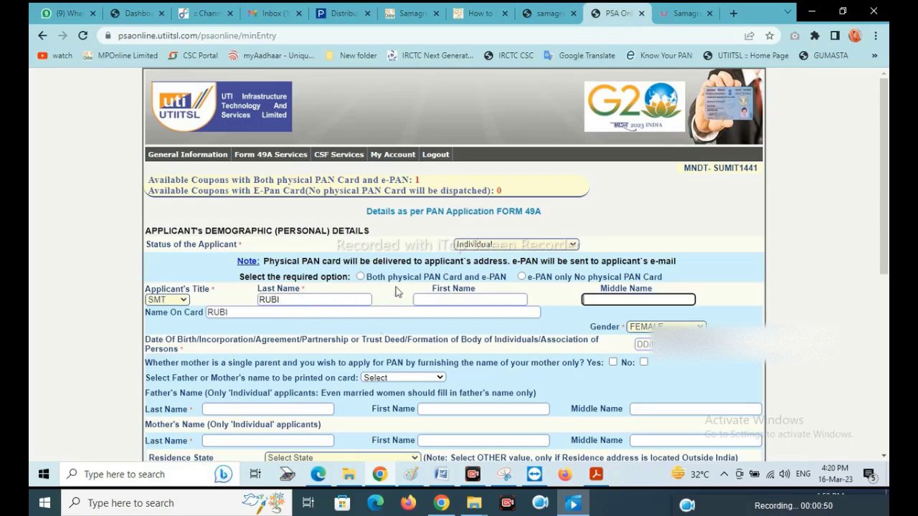
# Step: Dismiss the empty first-name alert, enter the date of birth, and answer No to single mother
pyautogui.click(543, 215)
pyautogui.click(570, 108)
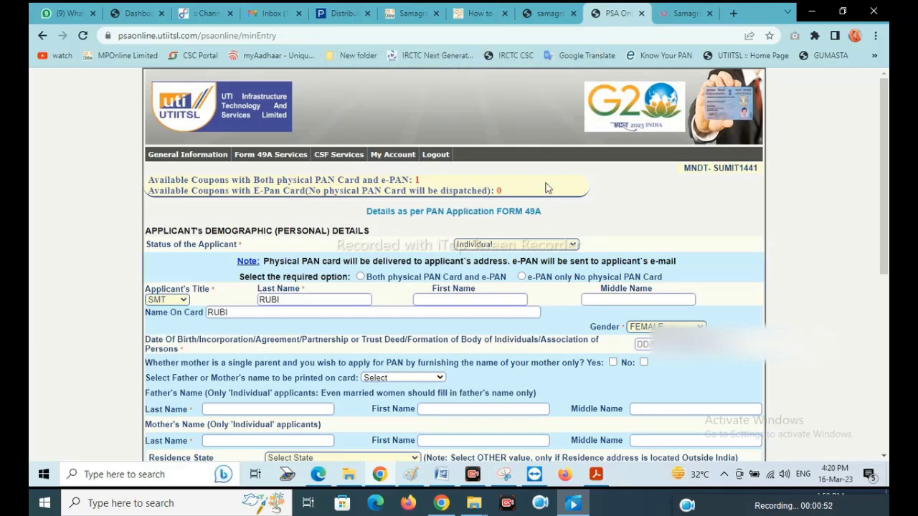
pyautogui.click(638, 344)
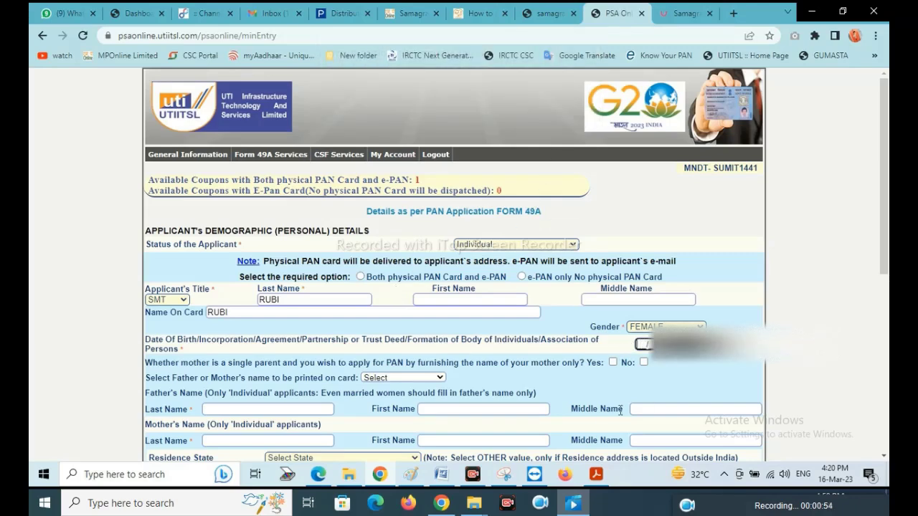
pyautogui.write('01/0')
pyautogui.click(643, 362)
# Step: Choose FATHER'S NAME for printing and enter the father's last and first names
pyautogui.click(418, 378)
pyautogui.click(386, 400)
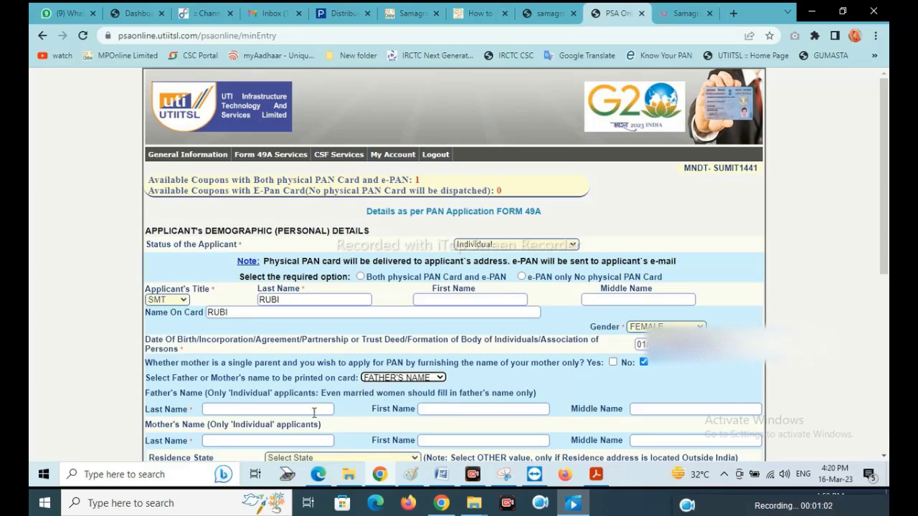
pyautogui.click(298, 408)
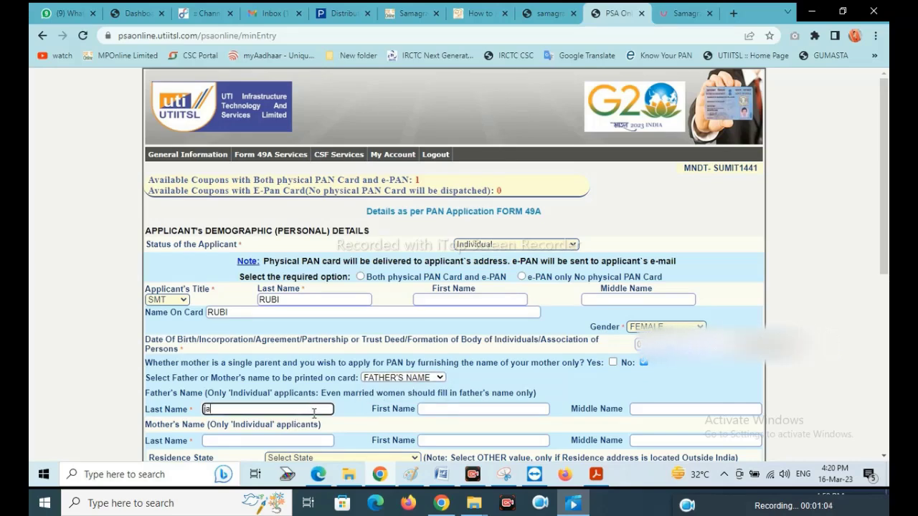
pyautogui.press('Tab')
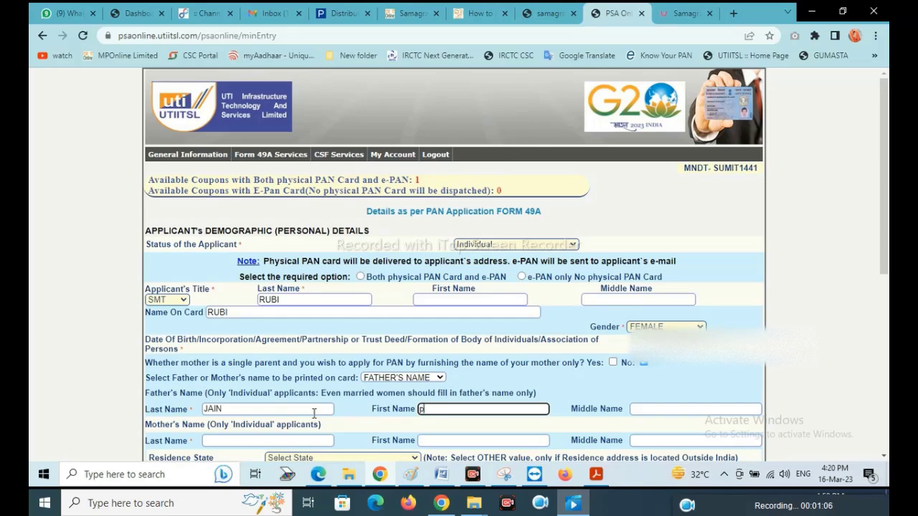
pyautogui.press('Tab')
# Step: Set Residence State to MADHYA PRADESH and communication address to RESIDENCE, and tick the AADHAAR Copy
pyautogui.scroll(-4, 373, 335)
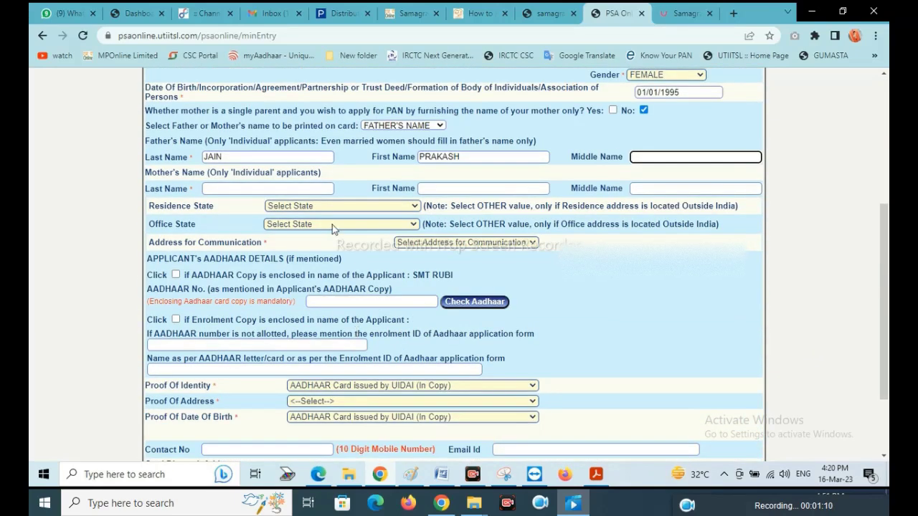
pyautogui.click(316, 207)
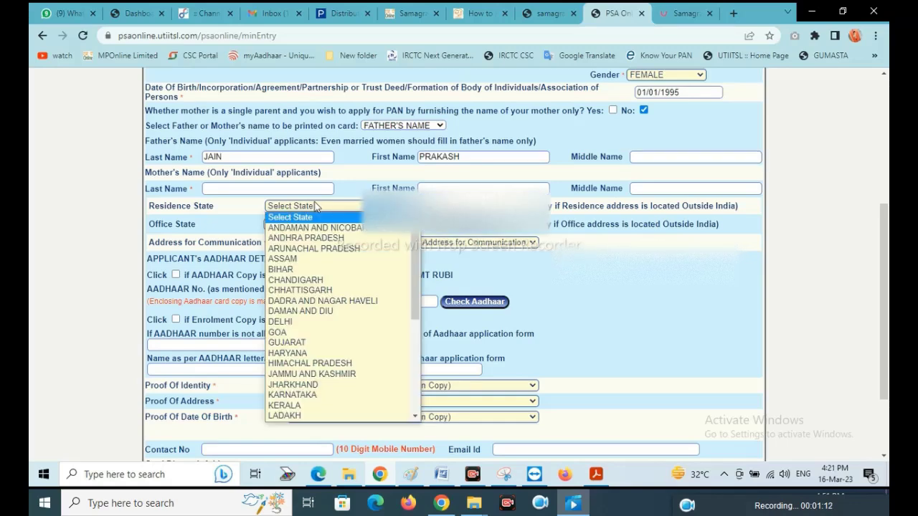
pyautogui.press('m')
pyautogui.press('Return')
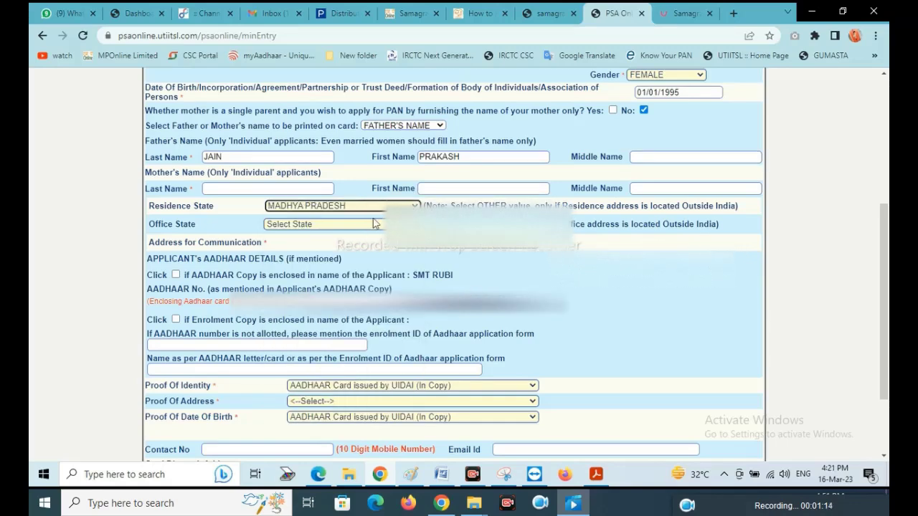
pyautogui.click(431, 244)
pyautogui.click(406, 284)
pyautogui.click(175, 275)
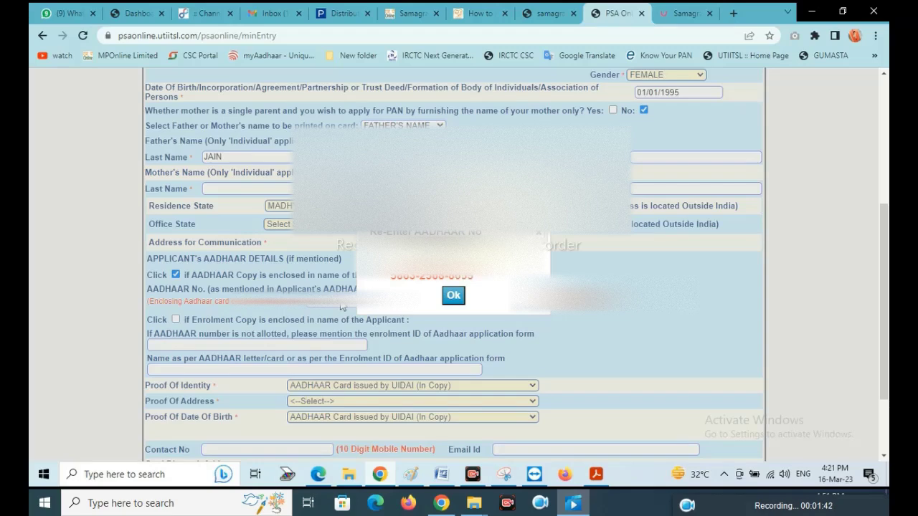
# Step: Fill in the name as per Aadhaar and choose AADHAAR Card issued by UIDAI as Proof Of Address
pyautogui.click(448, 295)
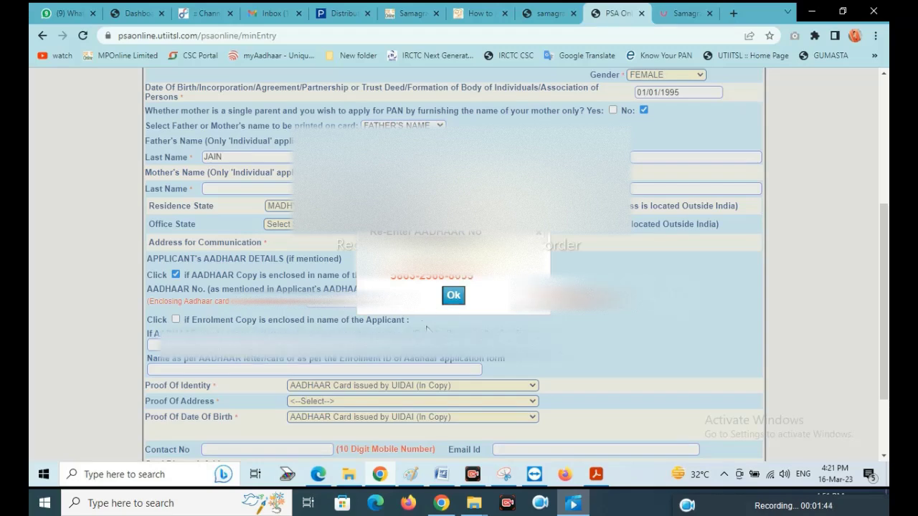
pyautogui.scroll(-2, 427, 328)
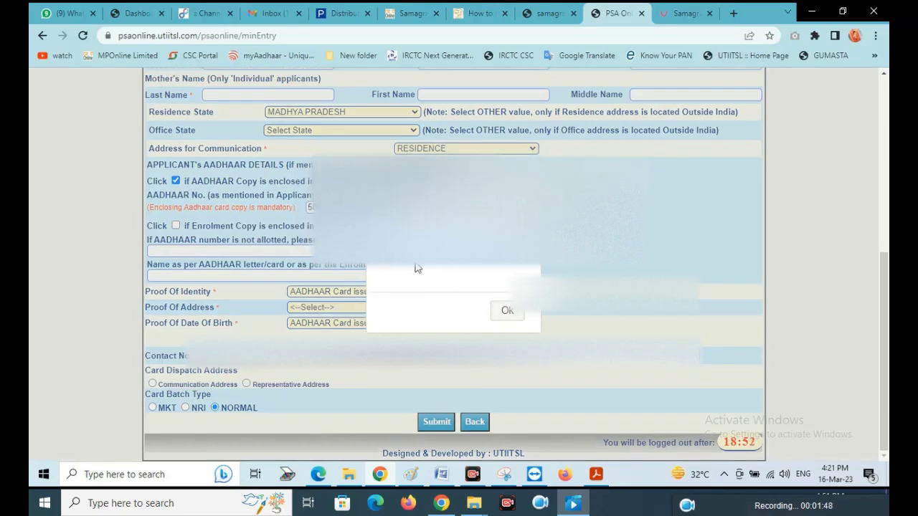
pyautogui.click(511, 312)
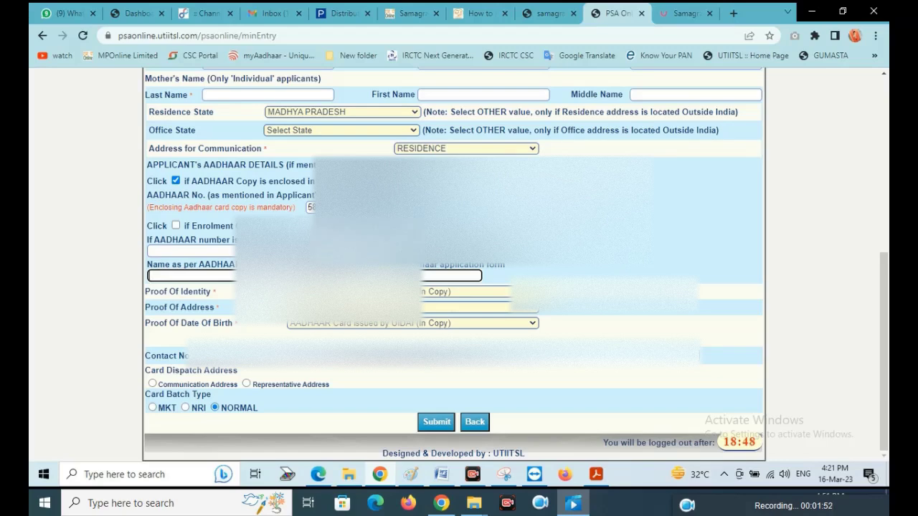
pyautogui.write('rubi')
pyautogui.press('Tab')
pyautogui.click(430, 307)
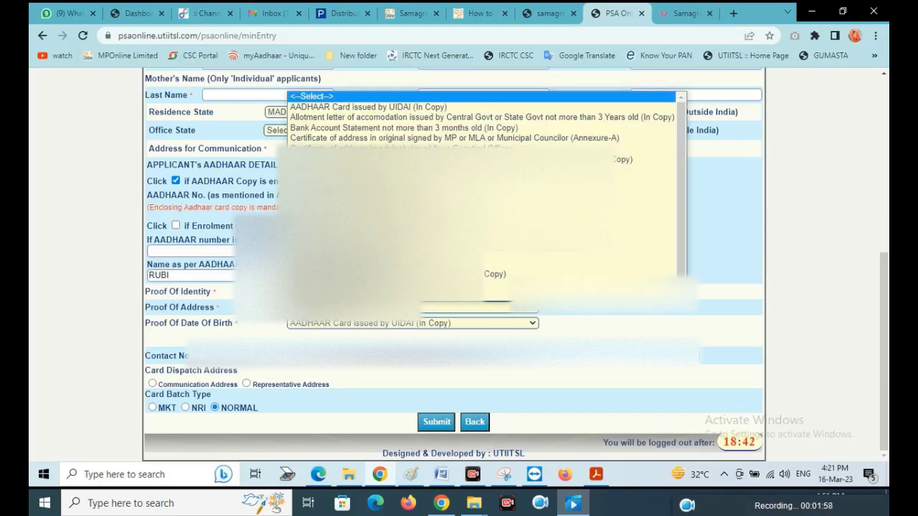
pyautogui.click(299, 119)
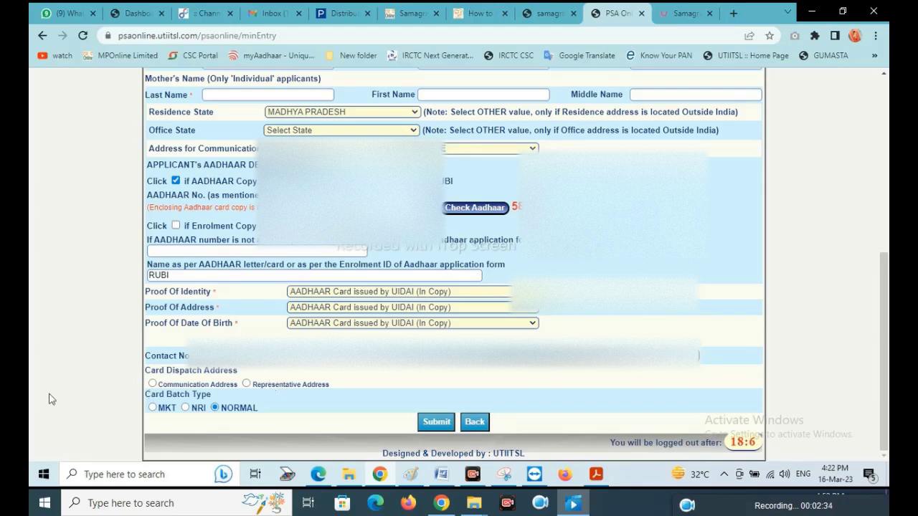
# Step: Set dispatch to the Indian communication address and attempt submission, dismissing the PAN-type warning
pyautogui.click(152, 384)
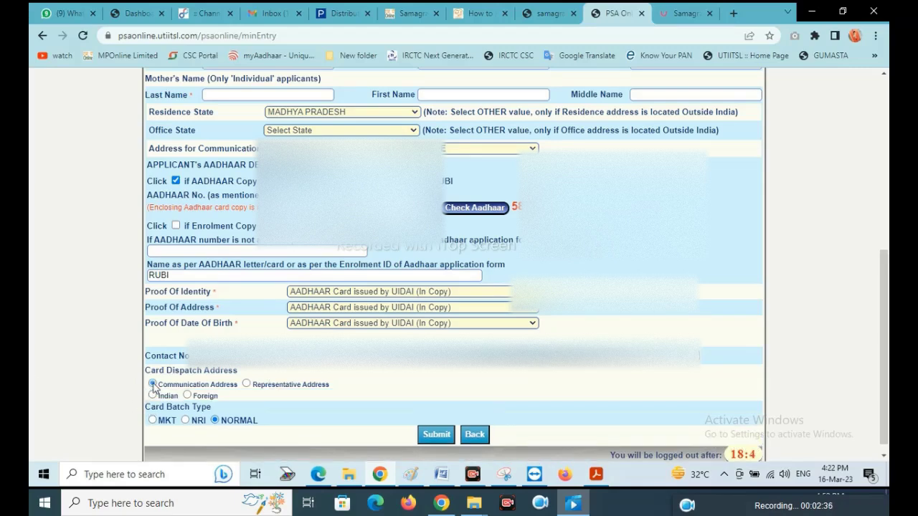
pyautogui.click(153, 396)
pyautogui.click(438, 436)
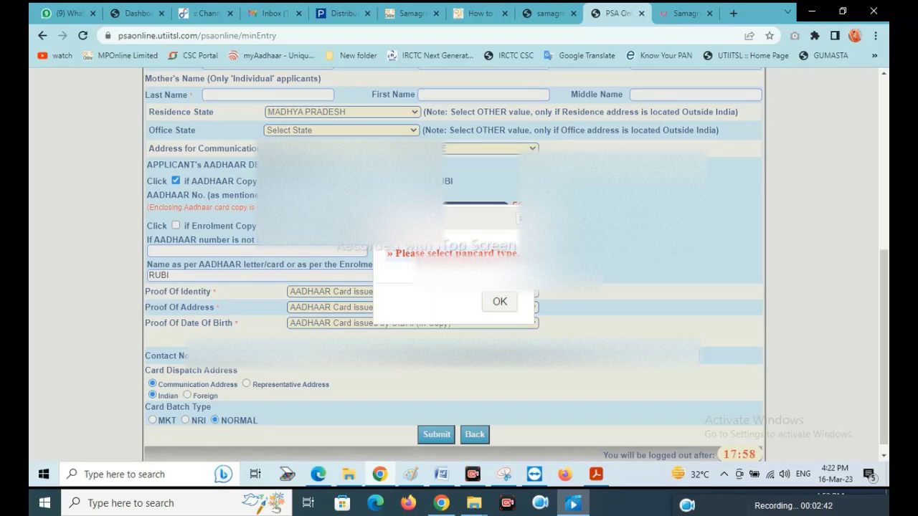
pyautogui.click(498, 301)
# Step: Request Both physical PAN Card and e-PAN and submit the application again
pyautogui.scroll(4, 459, 287)
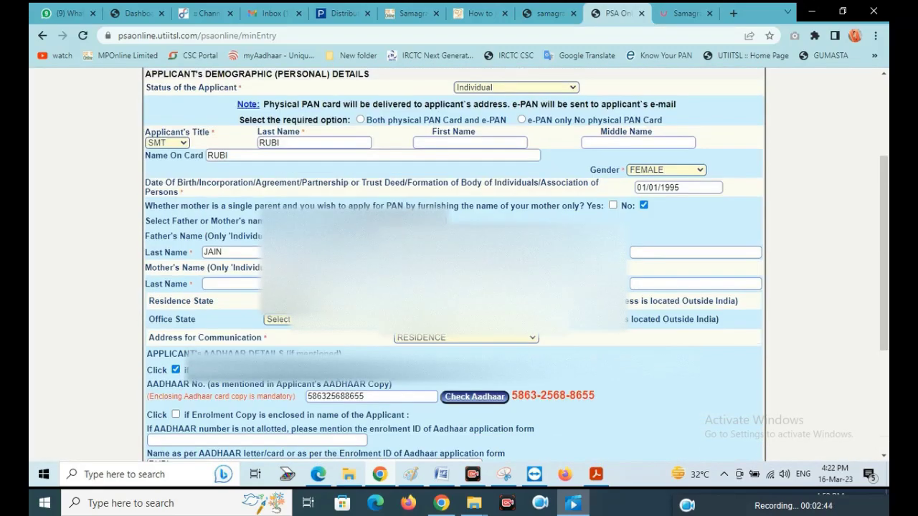
pyautogui.click(361, 183)
pyautogui.scroll(-5, 387, 301)
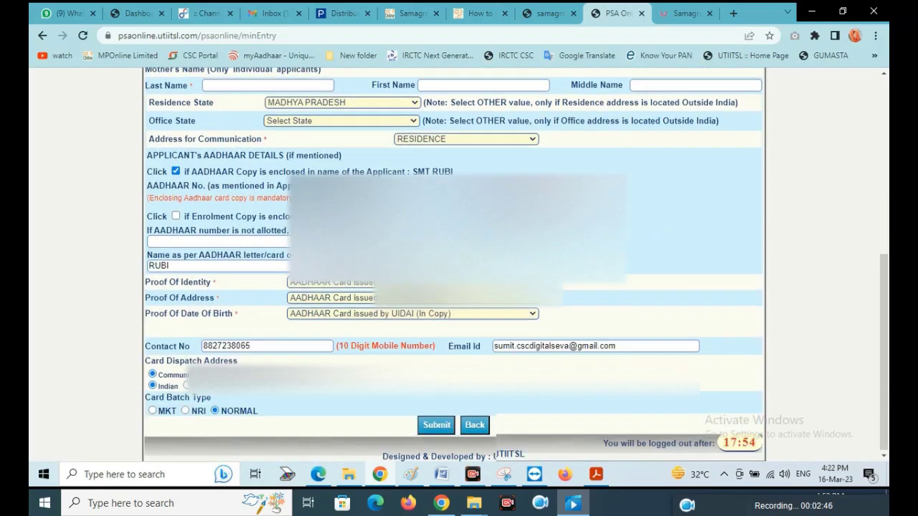
pyautogui.click(436, 421)
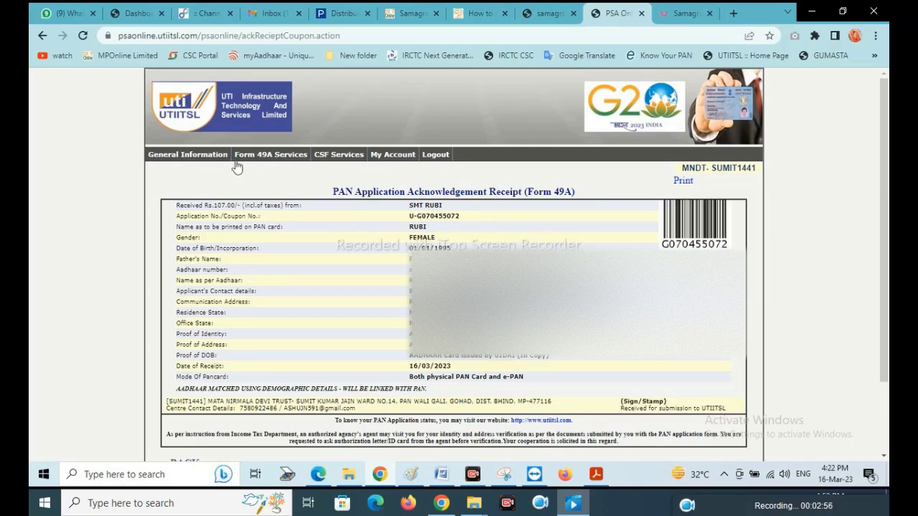
# Step: Open the new coupon's form from Main Form Entry, dismiss the Aadhaar match alert, and maximize the window
pyautogui.moveTo(254, 156)
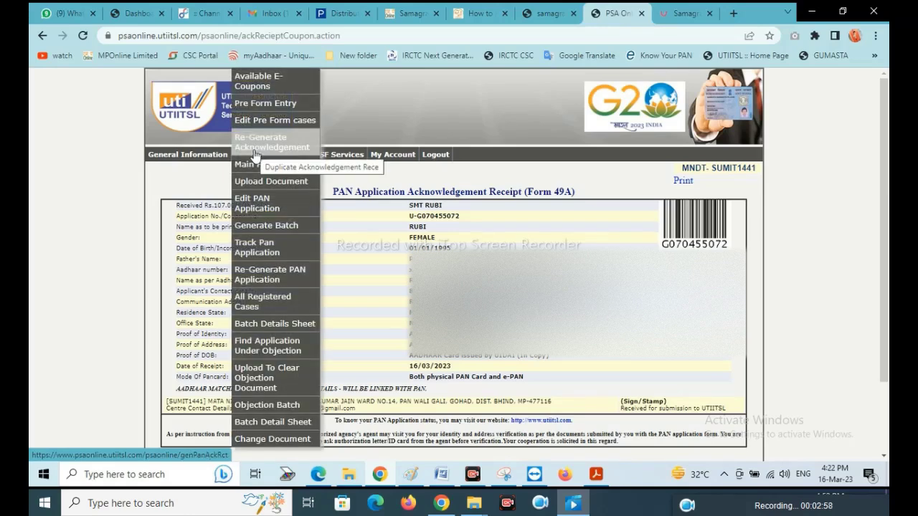
pyautogui.click(254, 165)
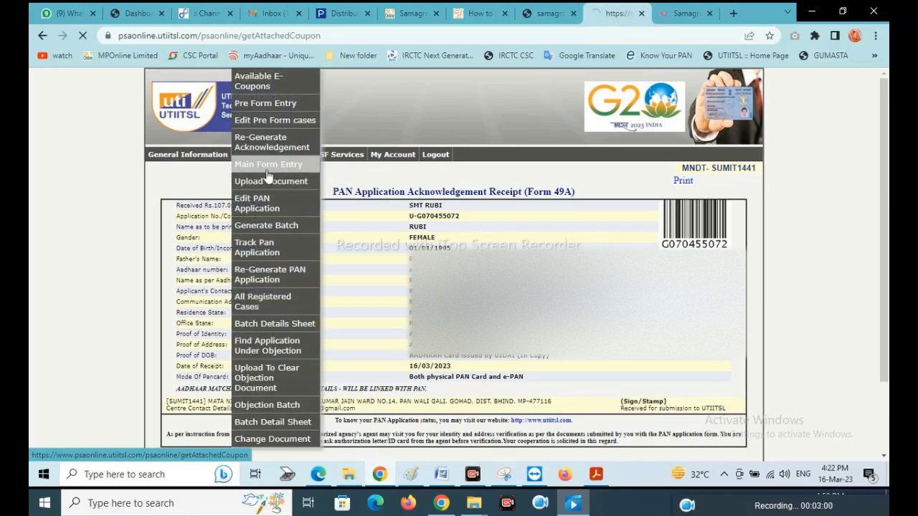
pyautogui.click(340, 256)
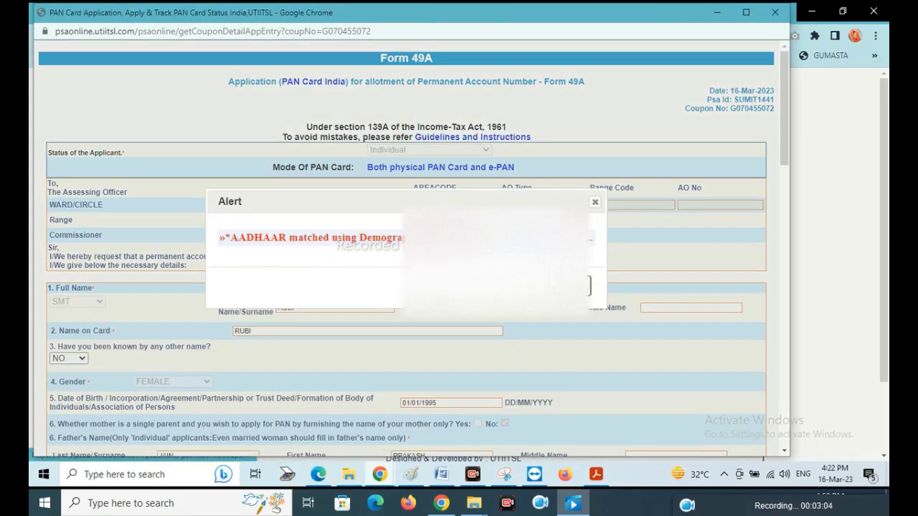
pyautogui.click(579, 286)
pyautogui.click(746, 12)
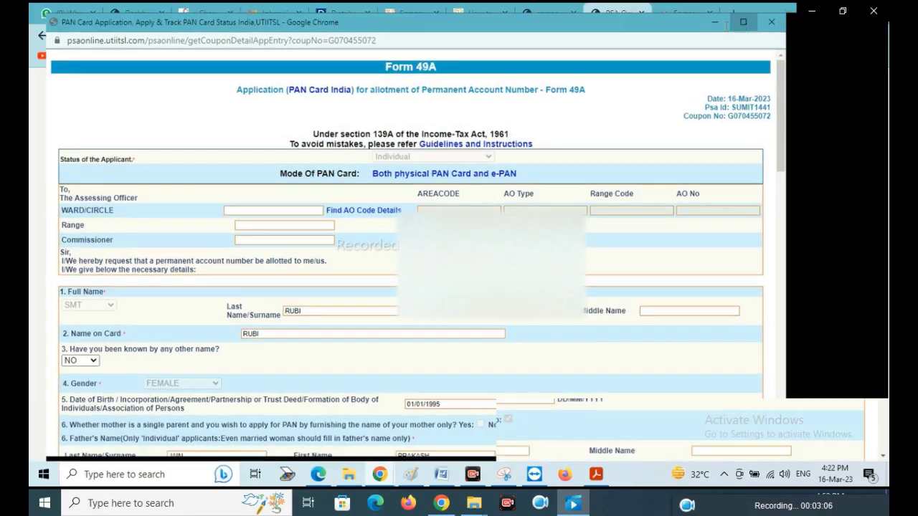
pyautogui.scroll(-4, 495, 147)
pyautogui.scroll(-2, 494, 147)
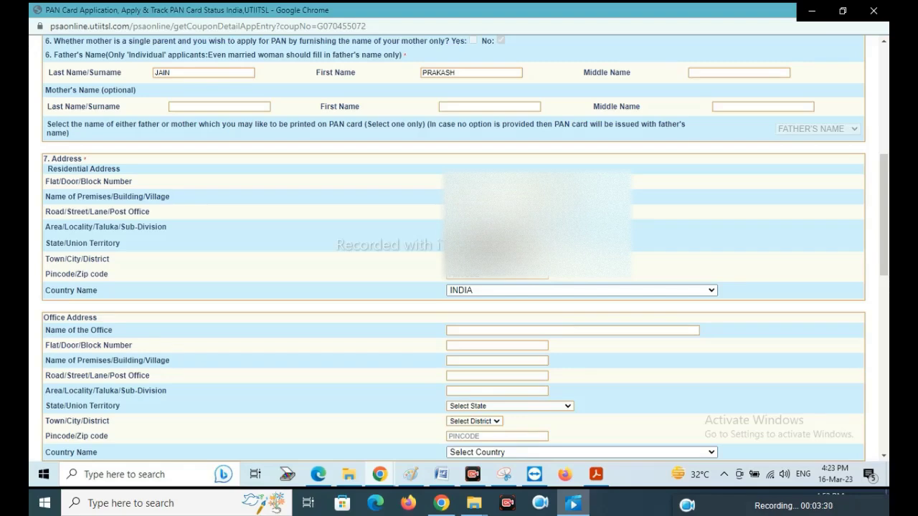
# Step: Pick the residential district and mark the applicant as having No Income
pyautogui.click(474, 259)
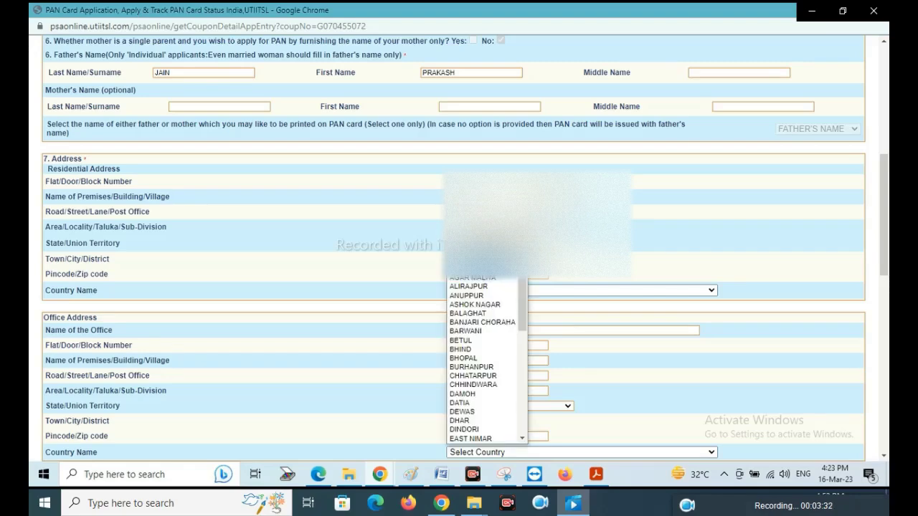
pyautogui.click(466, 358)
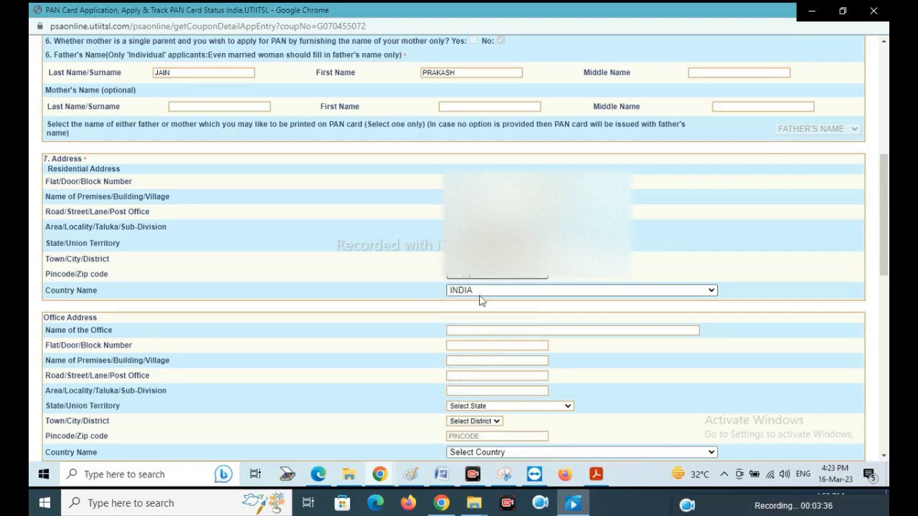
pyautogui.scroll(-5, 480, 300)
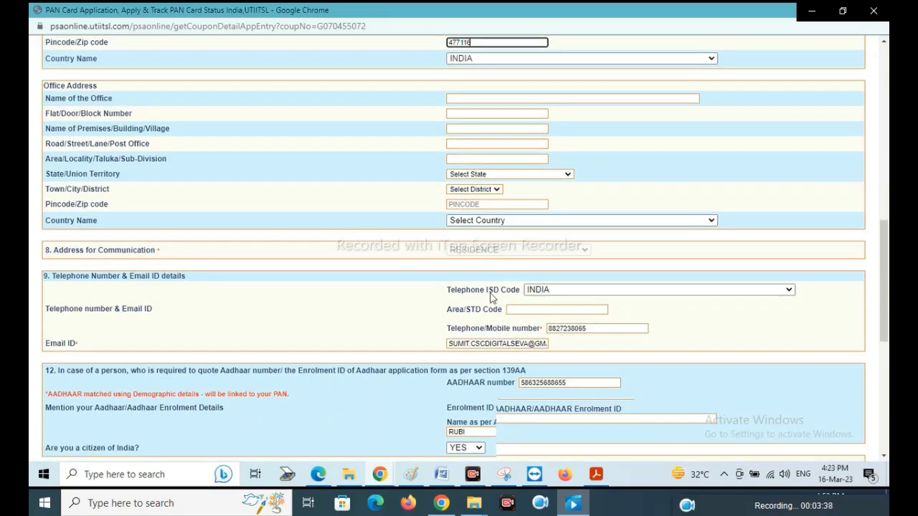
pyautogui.scroll(-1, 499, 324)
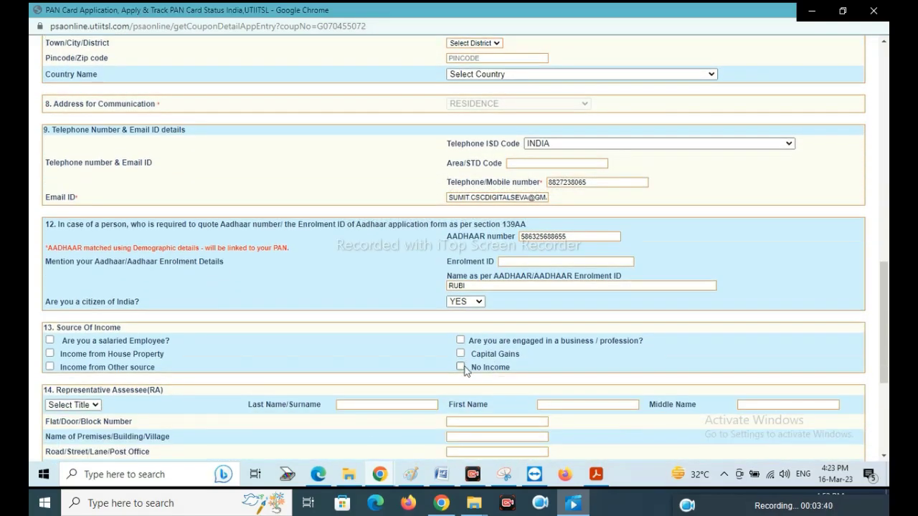
pyautogui.click(461, 366)
pyautogui.click(569, 106)
pyautogui.scroll(-4, 513, 234)
# Step: Declare in the capacity HIMSELF/HERSELF with verification place BHIND
pyautogui.click(468, 387)
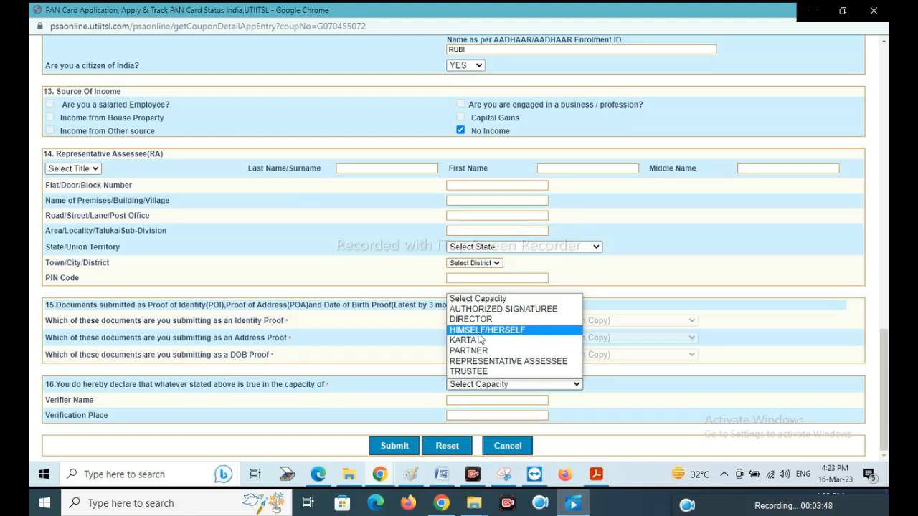
pyautogui.click(478, 331)
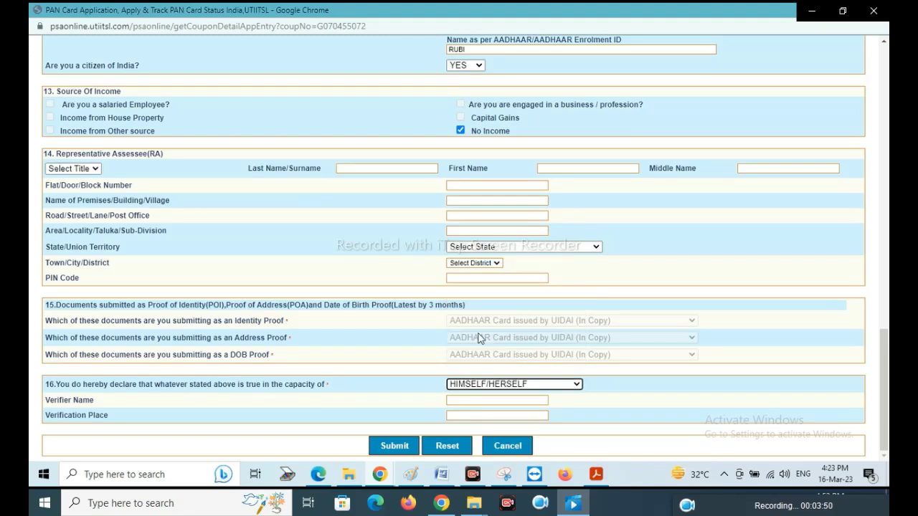
pyautogui.click(454, 400)
pyautogui.click(466, 416)
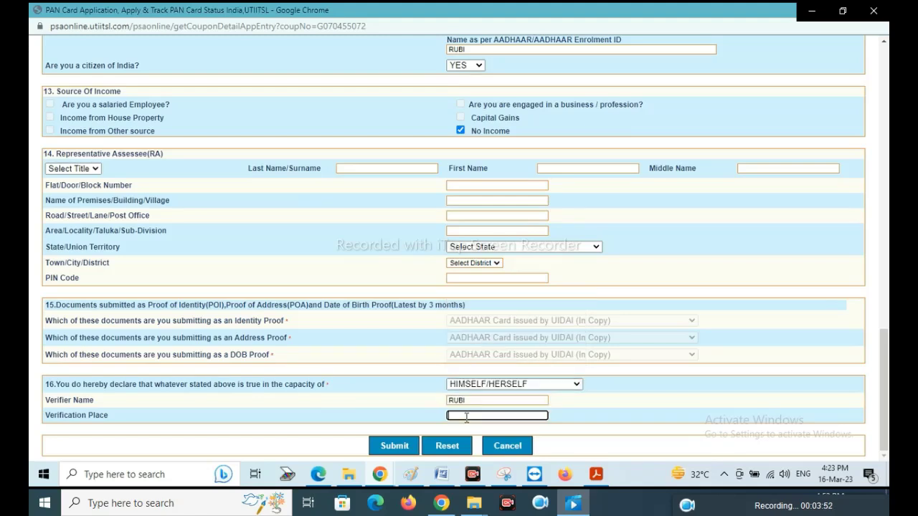
pyautogui.write('bhind')
pyautogui.click(655, 401)
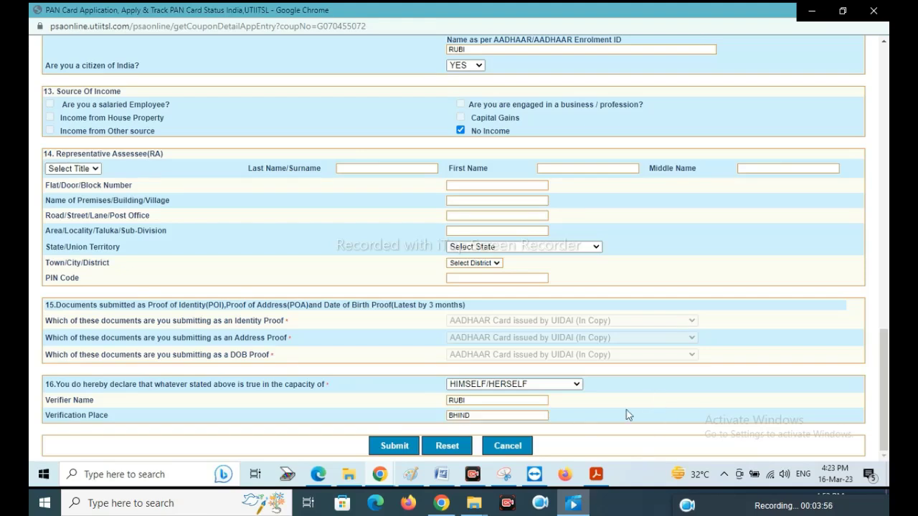
# Step: Submit the form, accepting the suggested AO details and confirming each validation message
pyautogui.click(395, 447)
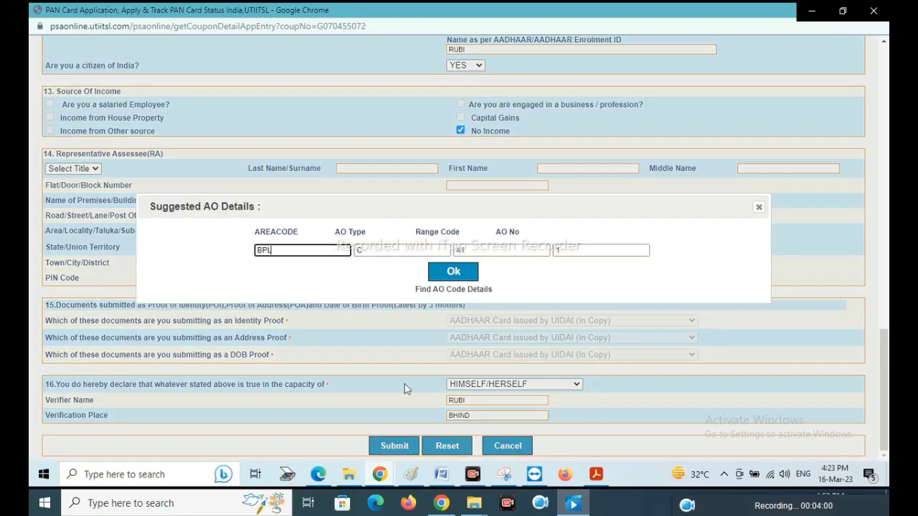
pyautogui.click(448, 273)
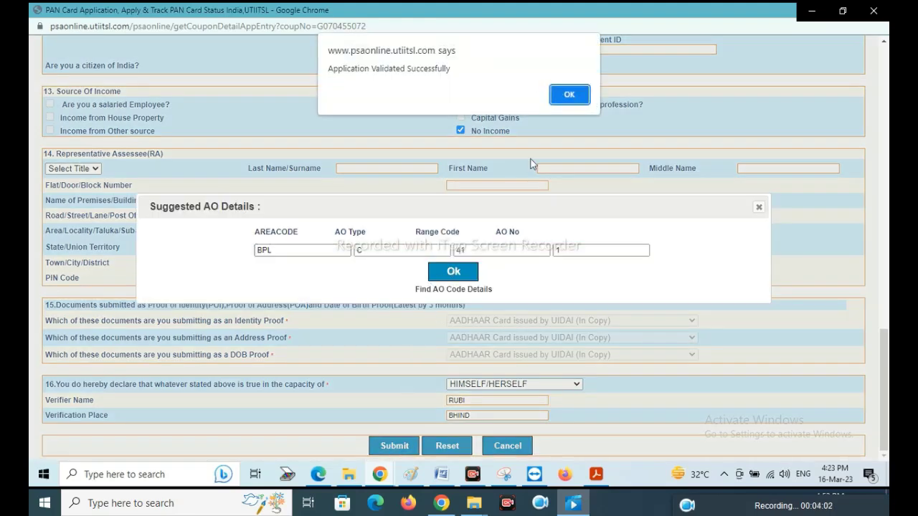
pyautogui.click(565, 96)
pyautogui.click(566, 93)
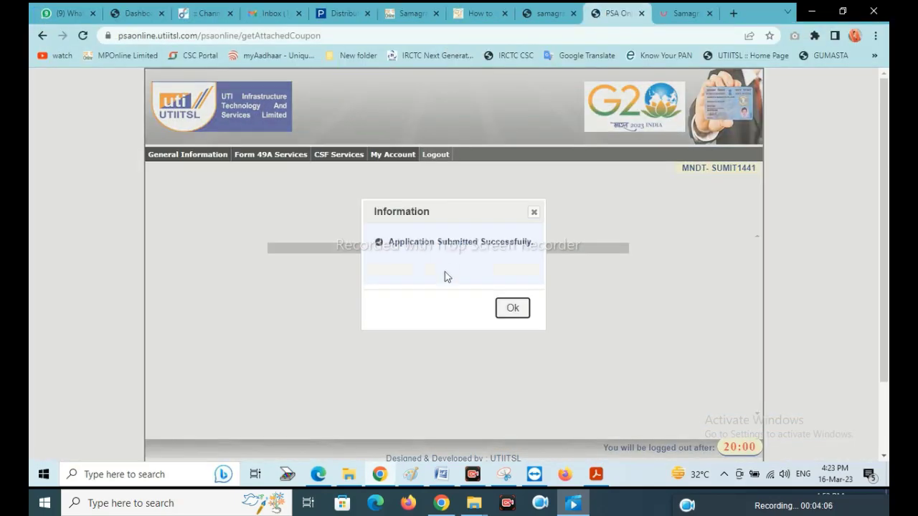
pyautogui.click(509, 309)
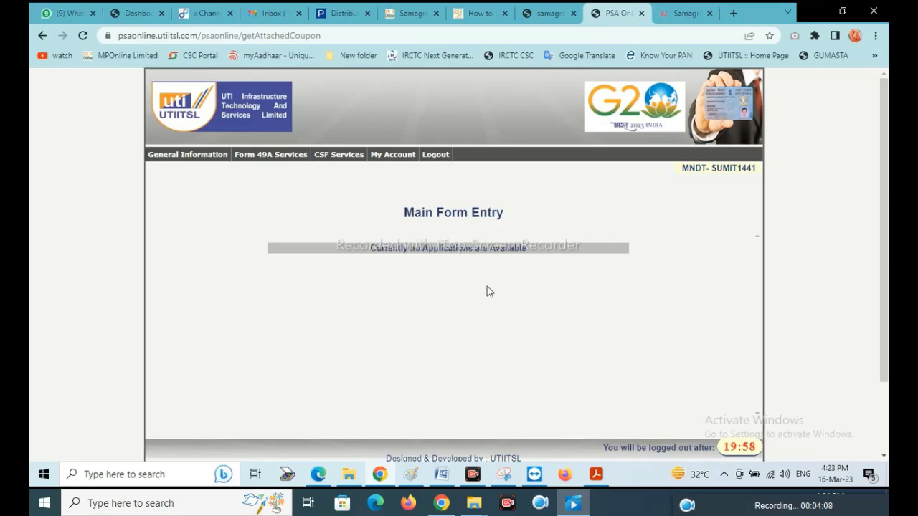
# Step: Open Upload Document from Form 49A Services and start a preview scan on the HP LaserJet M1005 MFP TWAIN
pyautogui.click(281, 158)
pyautogui.click(265, 182)
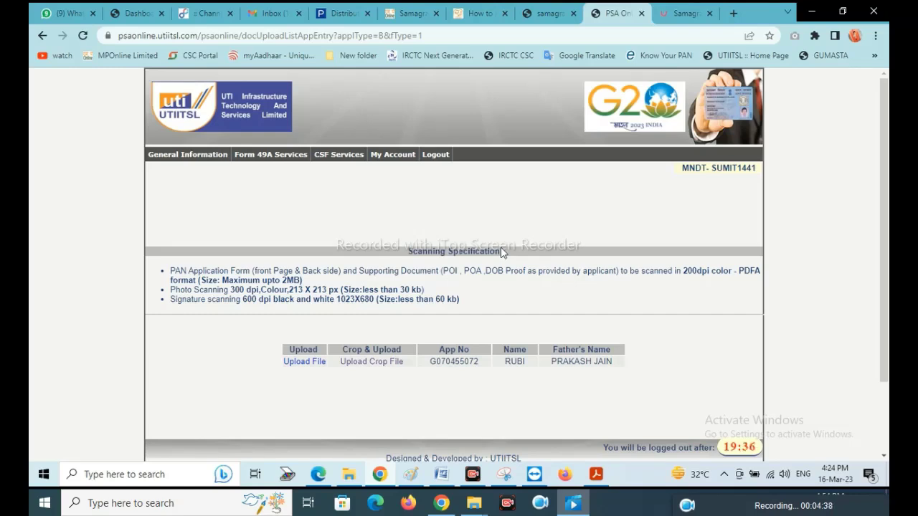
pyautogui.moveTo(415, 278)
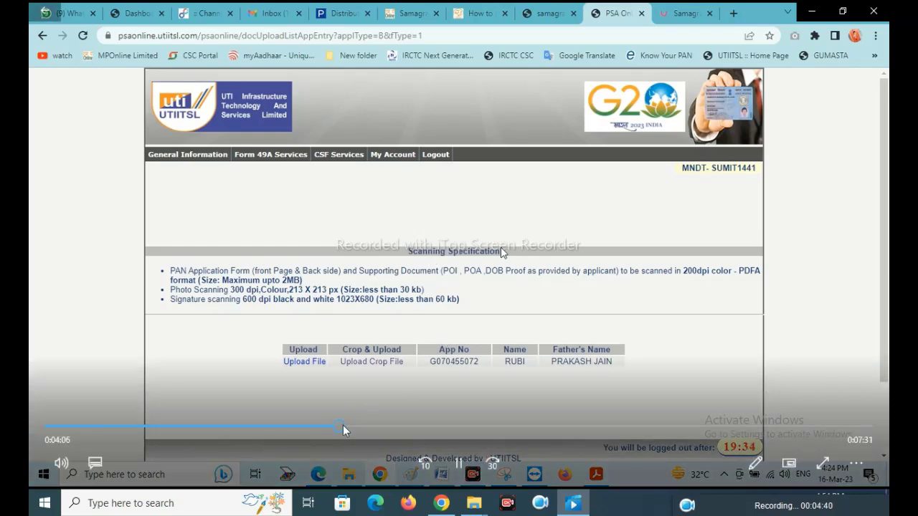
pyautogui.click(363, 431)
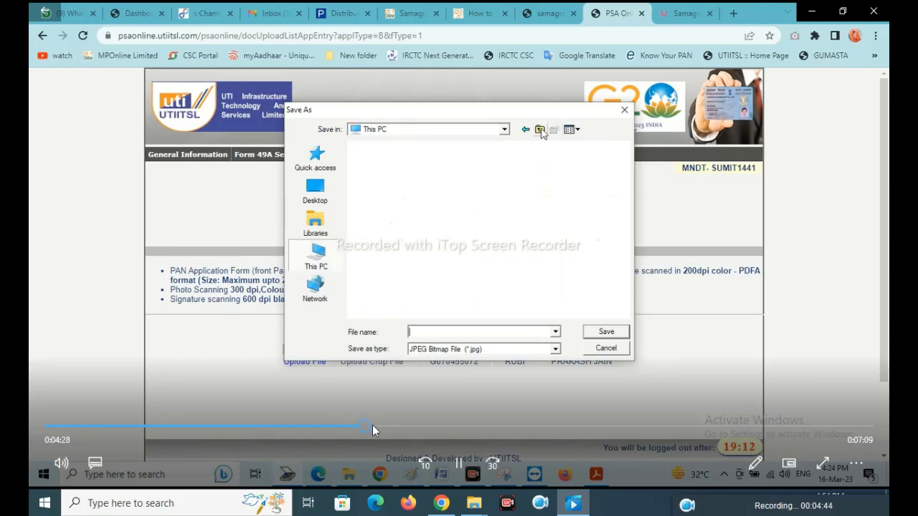
pyautogui.click(372, 429)
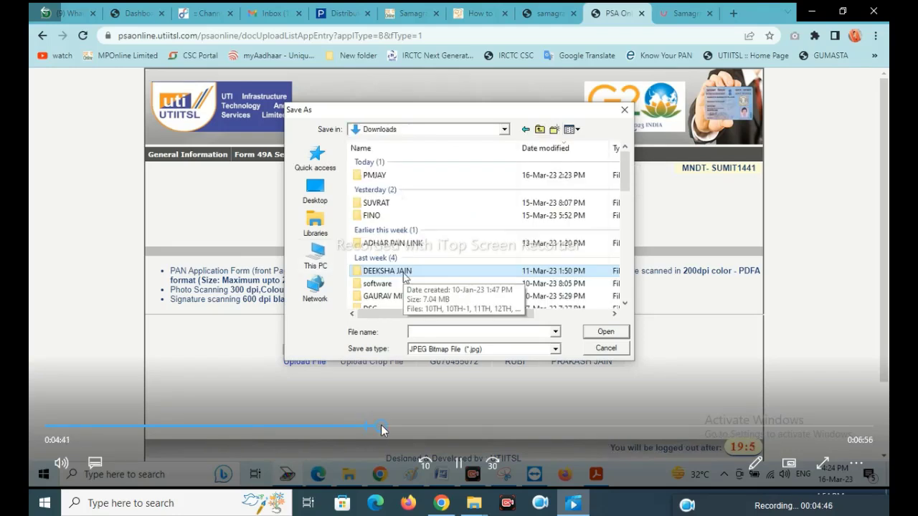
pyautogui.click(391, 430)
pyautogui.click(409, 429)
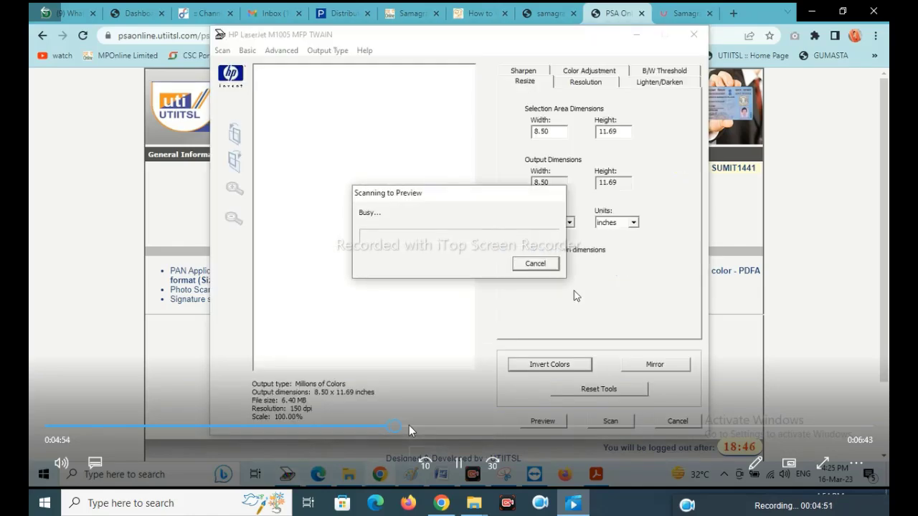
# Step: Crop the previewed form, set 200 dpi resolution, and scan it
pyautogui.click(409, 426)
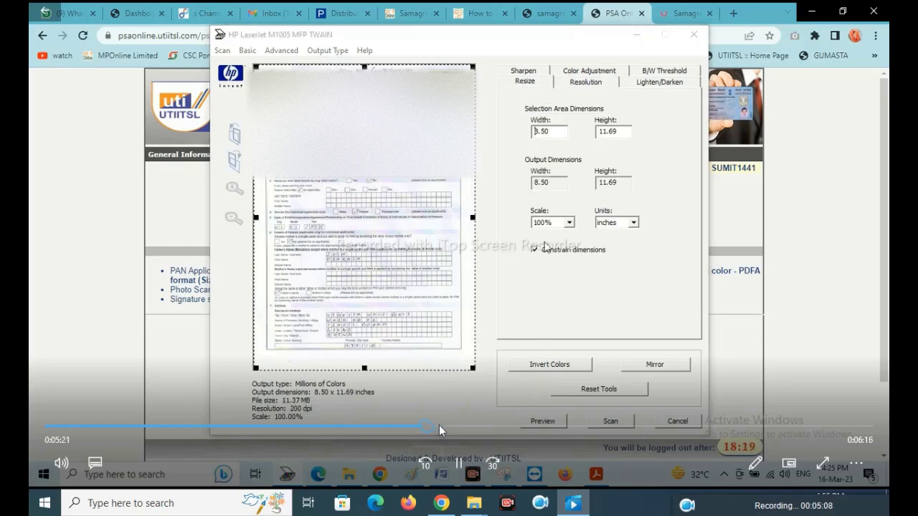
pyautogui.click(440, 425)
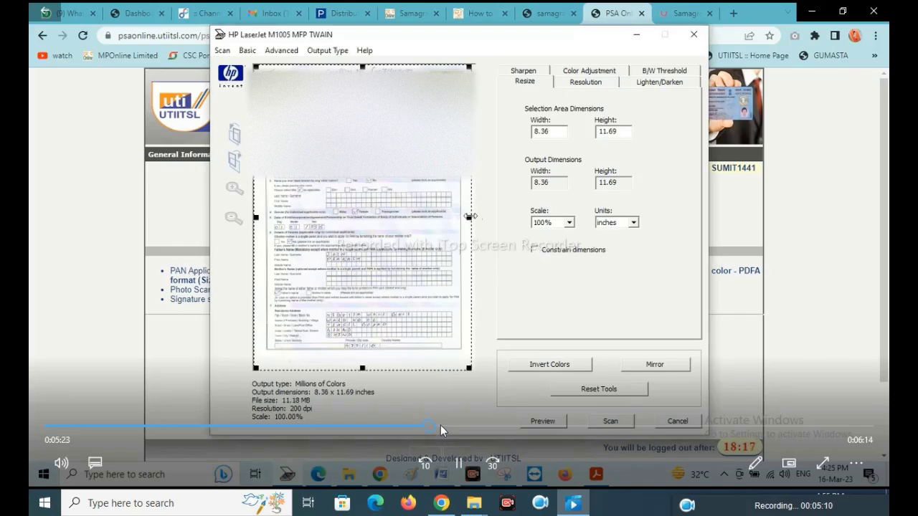